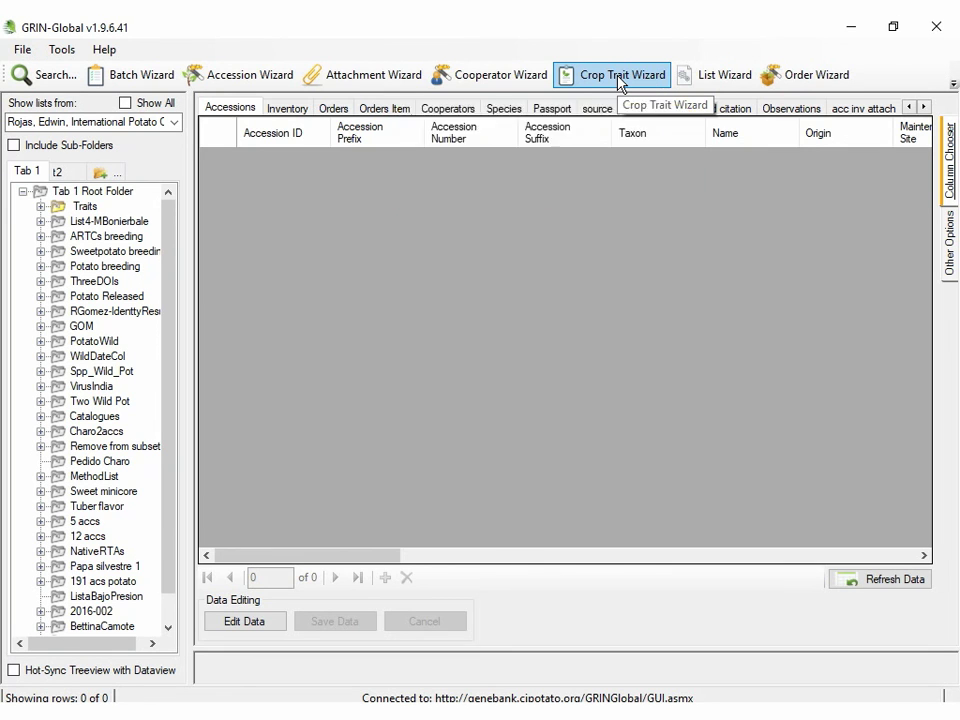
Step: Open the Crop Trait Wizard, filter the trait search by "Distribu" and load the trait Distribution Status CIP [Potato]
left_click(620, 76)
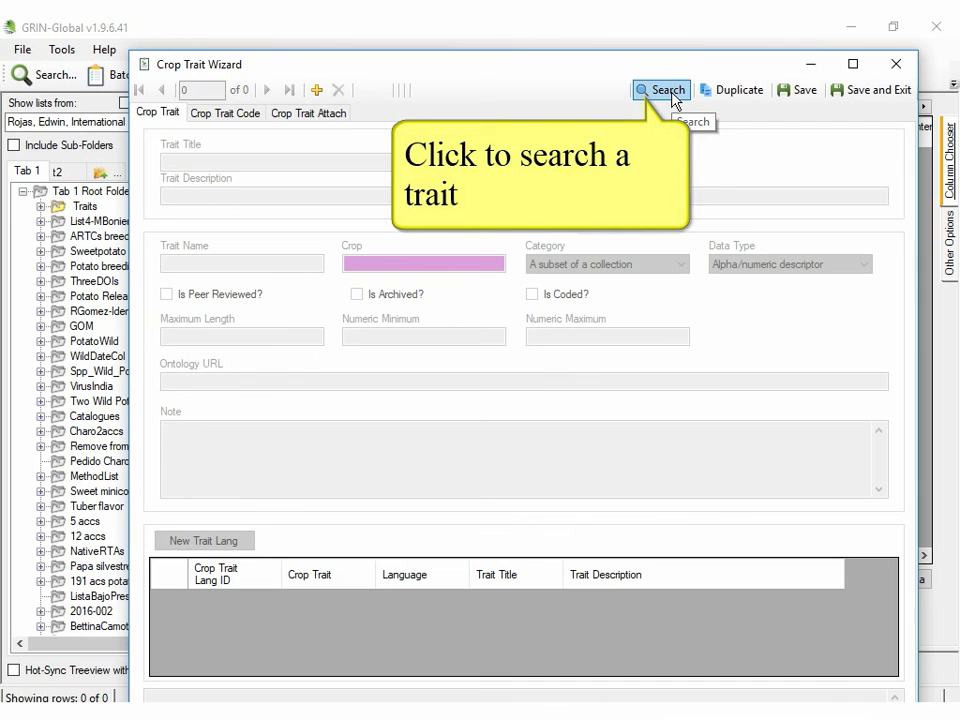
left_click(664, 90)
type("Di")
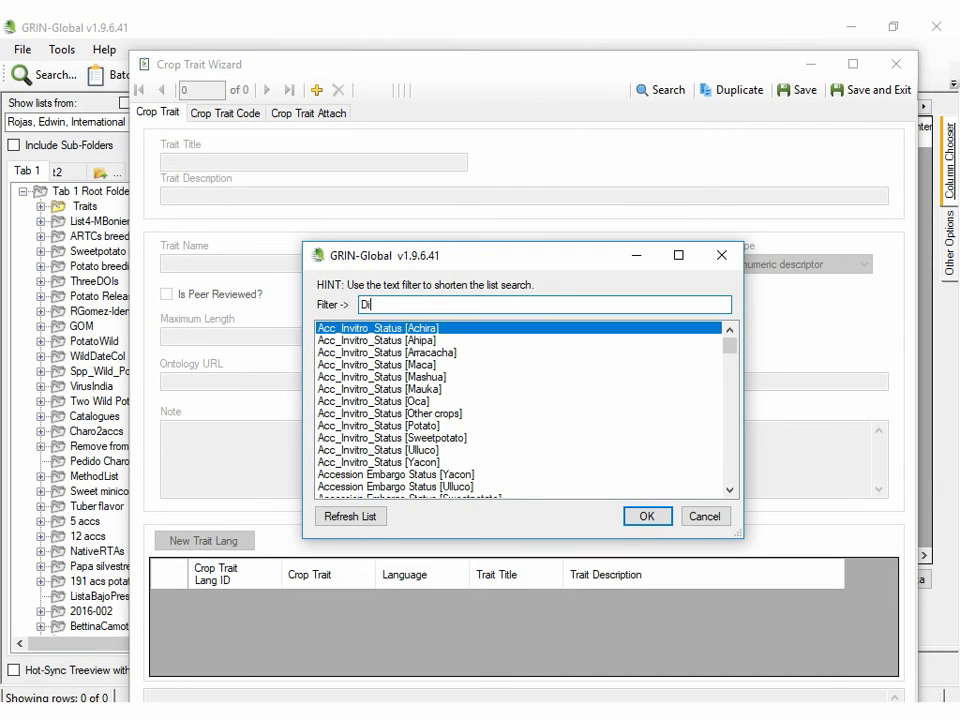
type("stribu")
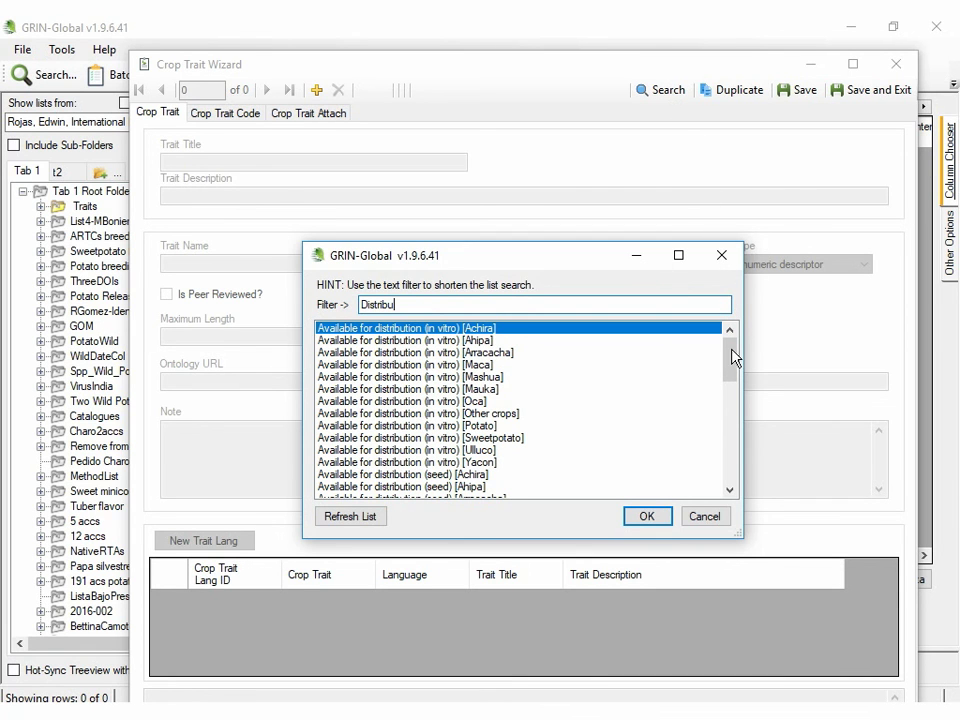
scroll(727, 440, "down", 2)
scroll(727, 440, "down", 5)
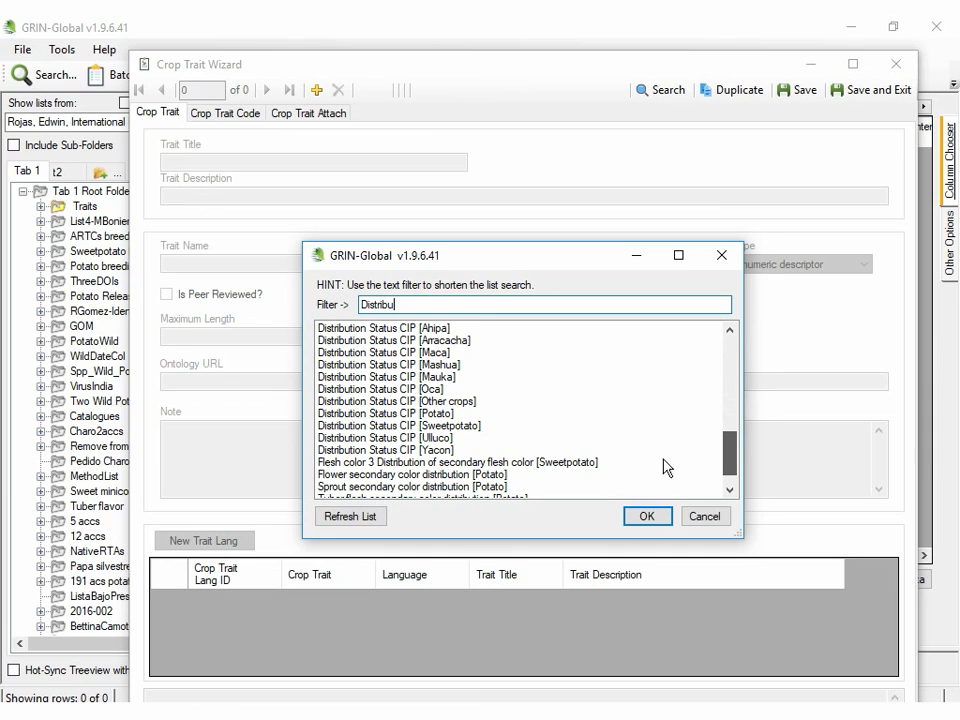
left_click(453, 414)
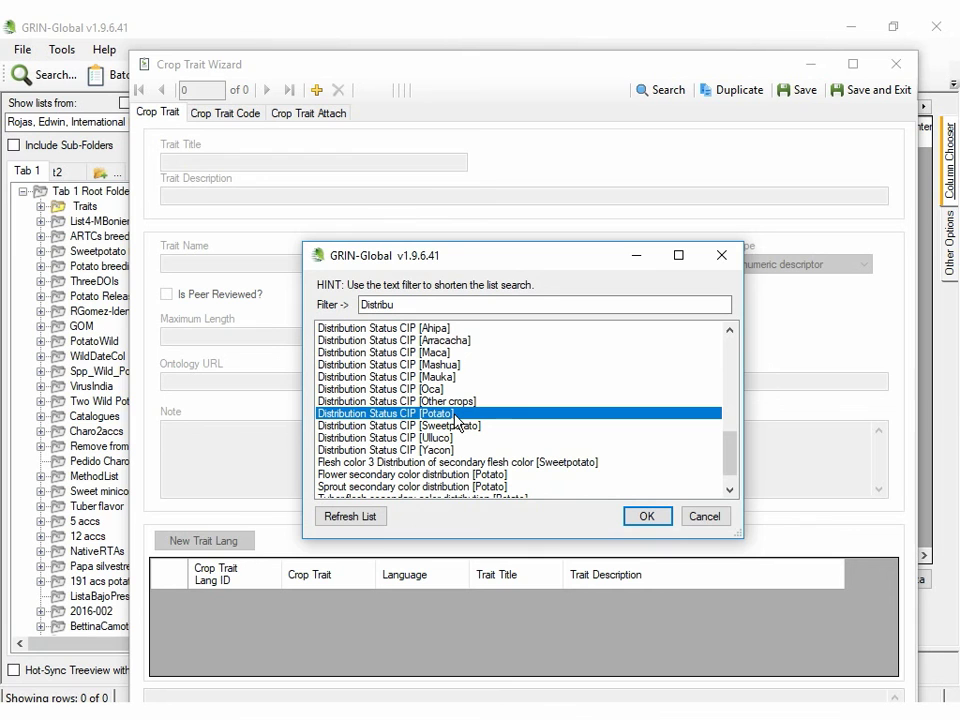
left_click(632, 517)
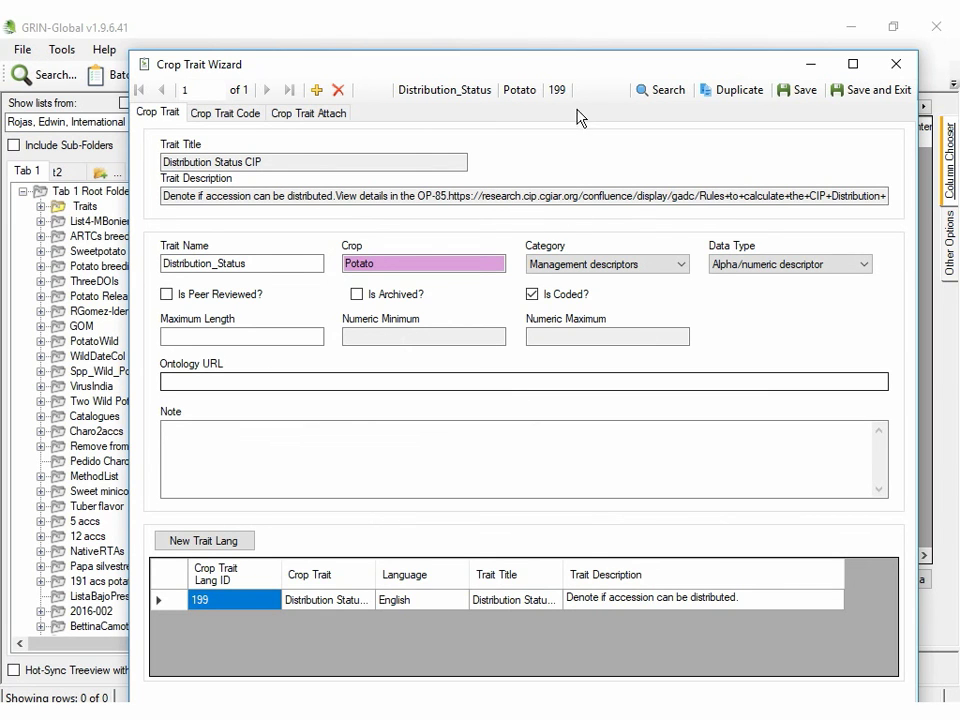
Step: Maximize the wizard, then make the trait language row taller and the Trait Description column wider to fit the full description
double_click(585, 64)
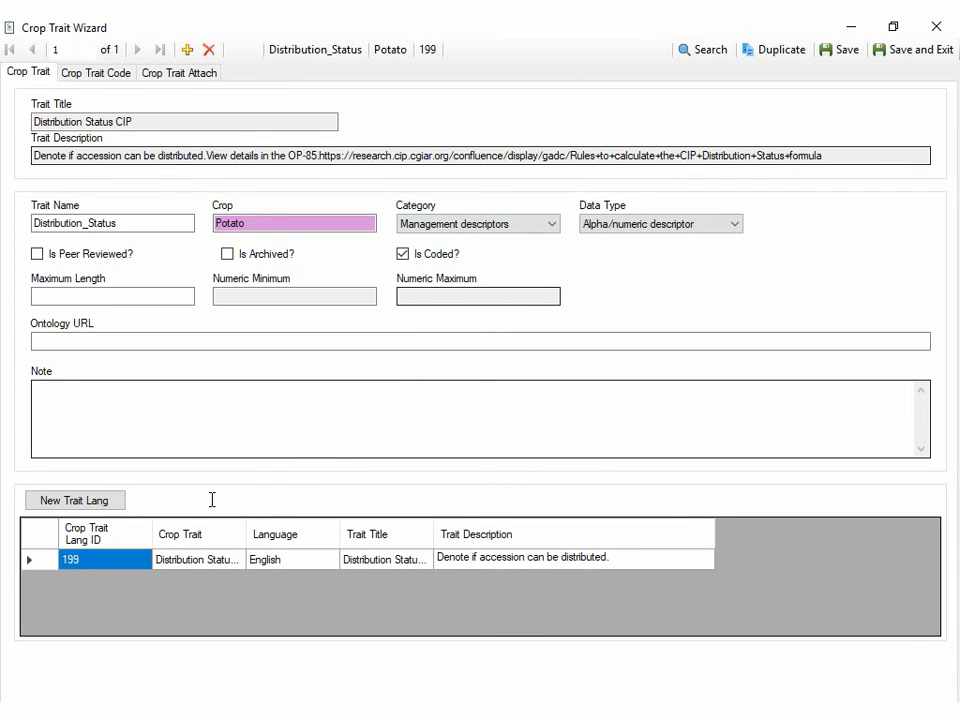
left_click_drag(35, 570, 645, 568)
left_click_drag(715, 542, 896, 541)
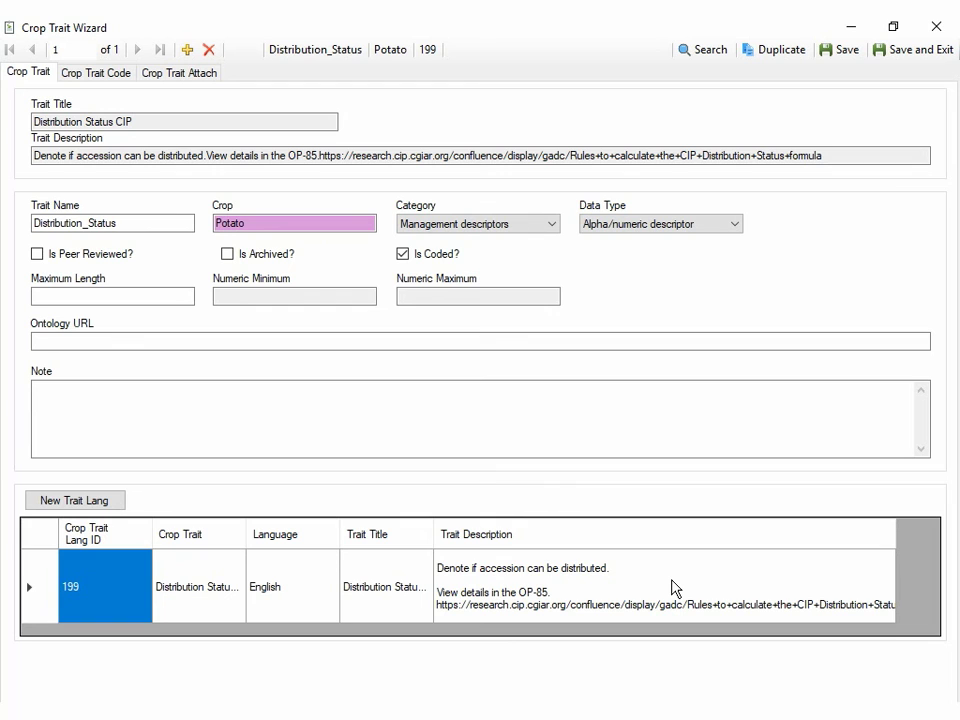
Step: Change the first sentence of the English trait description to "Denote if accession can be distributed or not."
left_click(622, 578)
key("BackSpace")
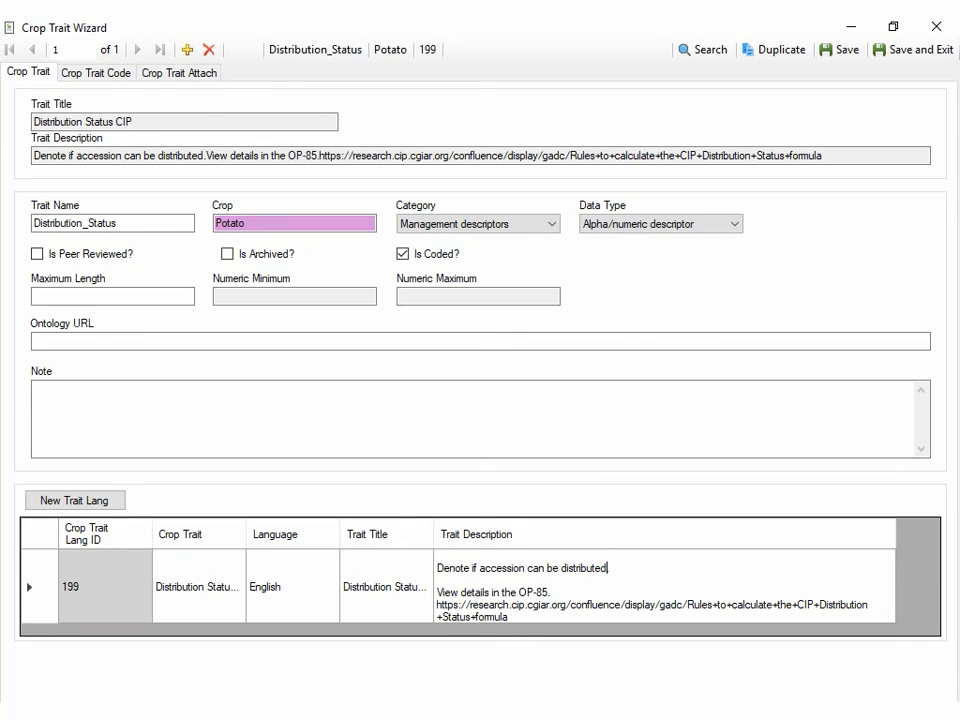
type("or not")
type(".")
key("BackSpace")
type(".")
left_click(428, 582)
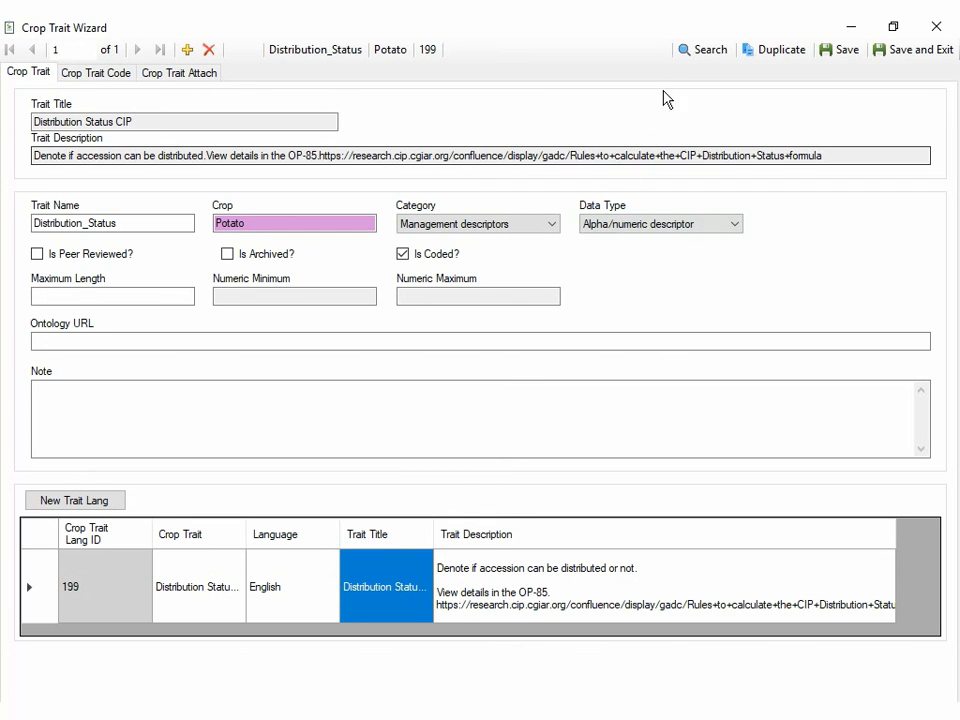
Step: Save the trait changes and make the trait language row taller again to check the full description
left_click(838, 50)
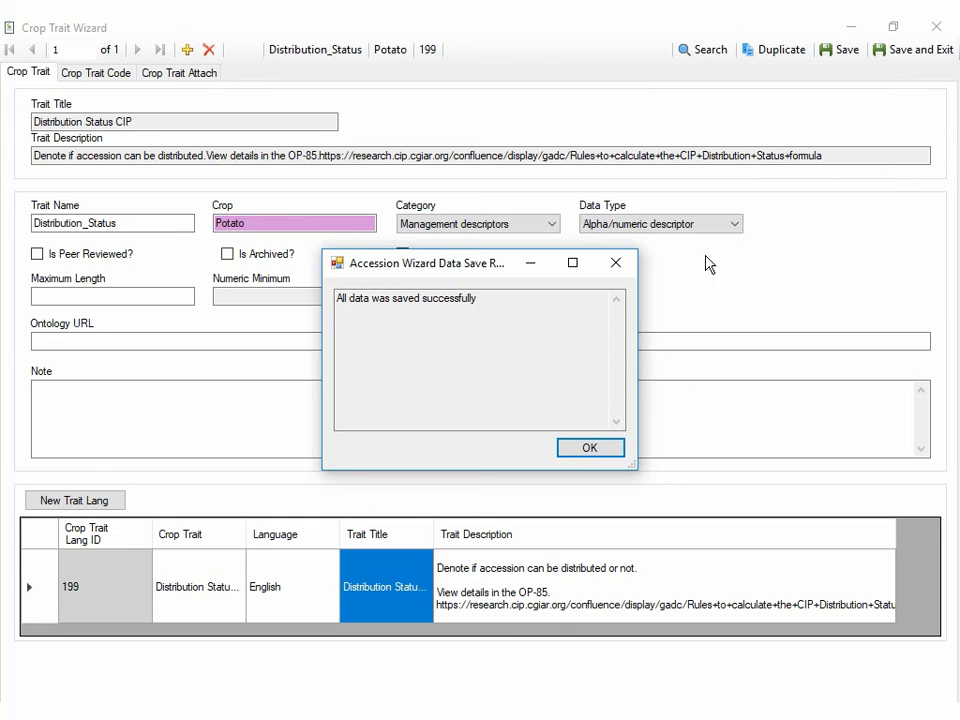
left_click(596, 452)
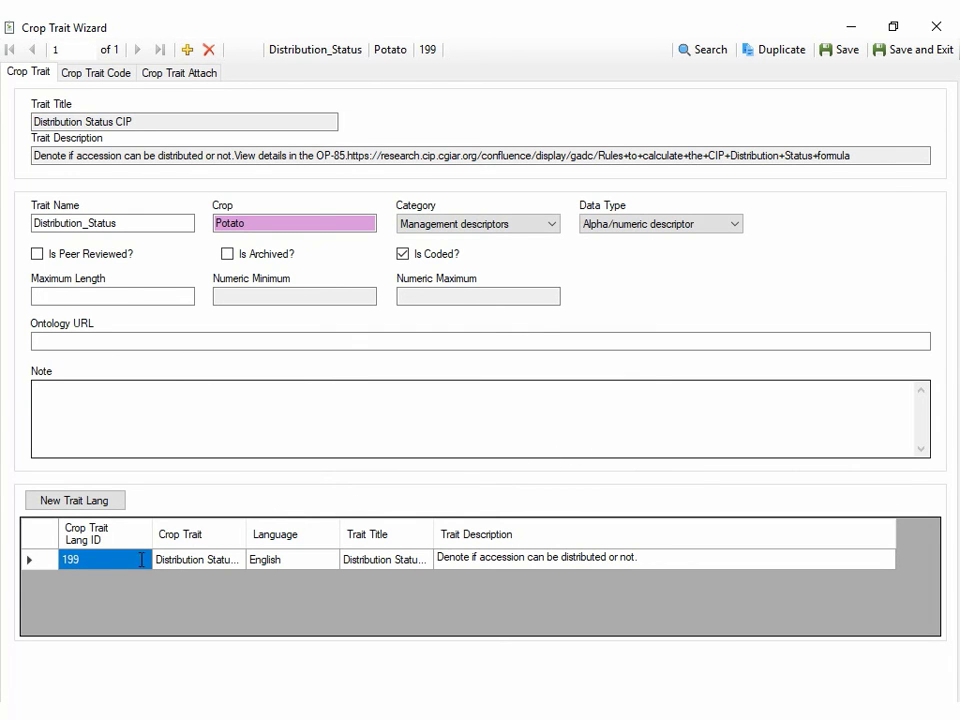
left_click_drag(46, 566, 47, 622)
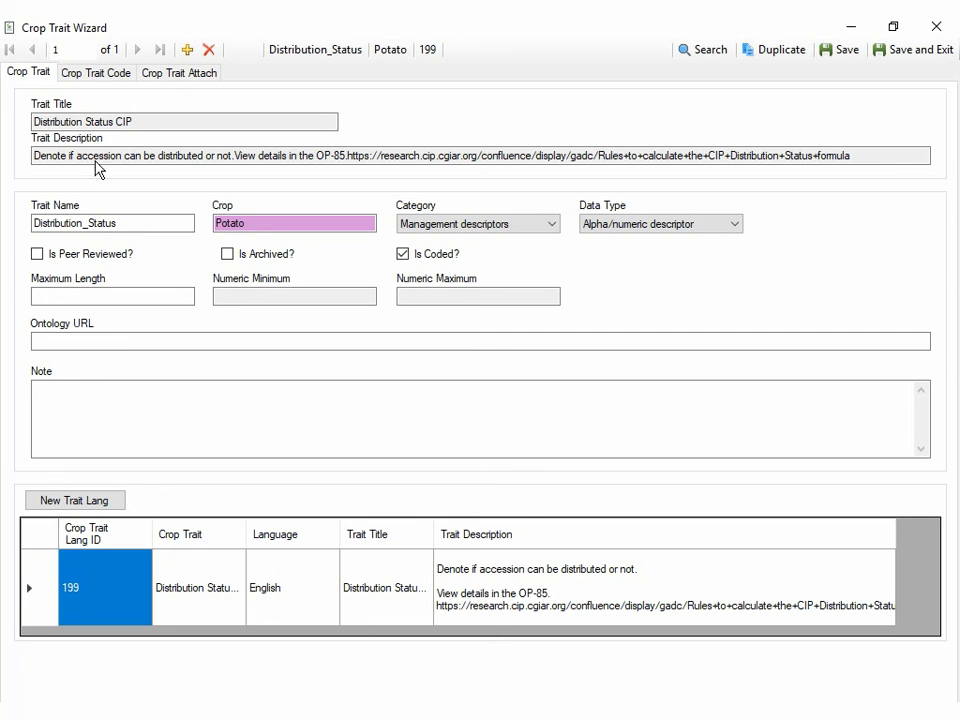
Step: Select the NO DIST code among the trait's codes and enlarge its language pane and row
left_click(98, 80)
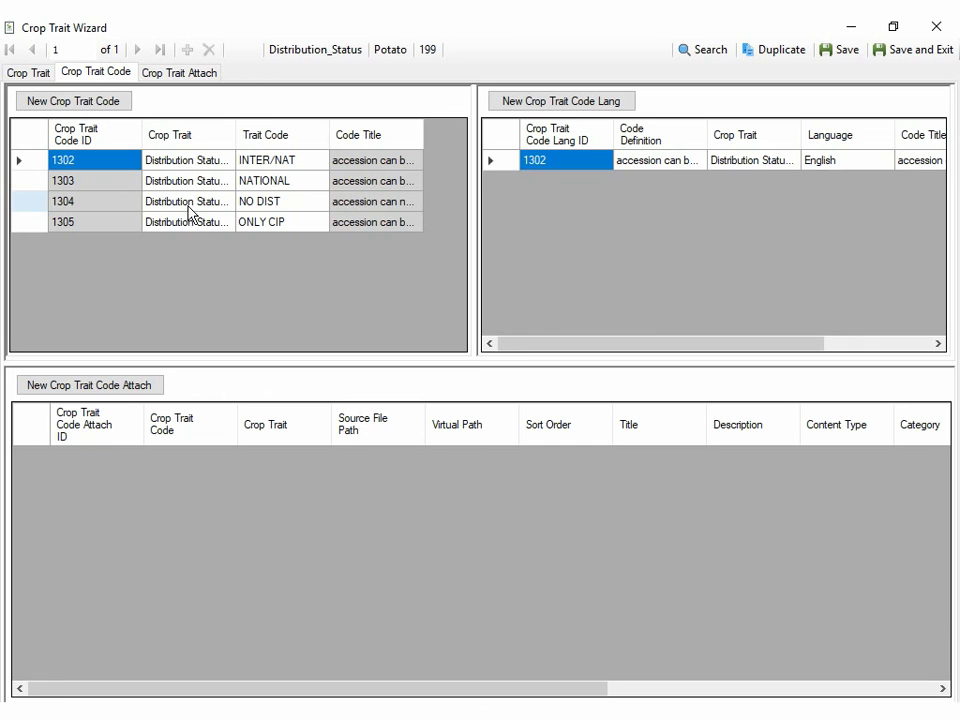
left_click(305, 212)
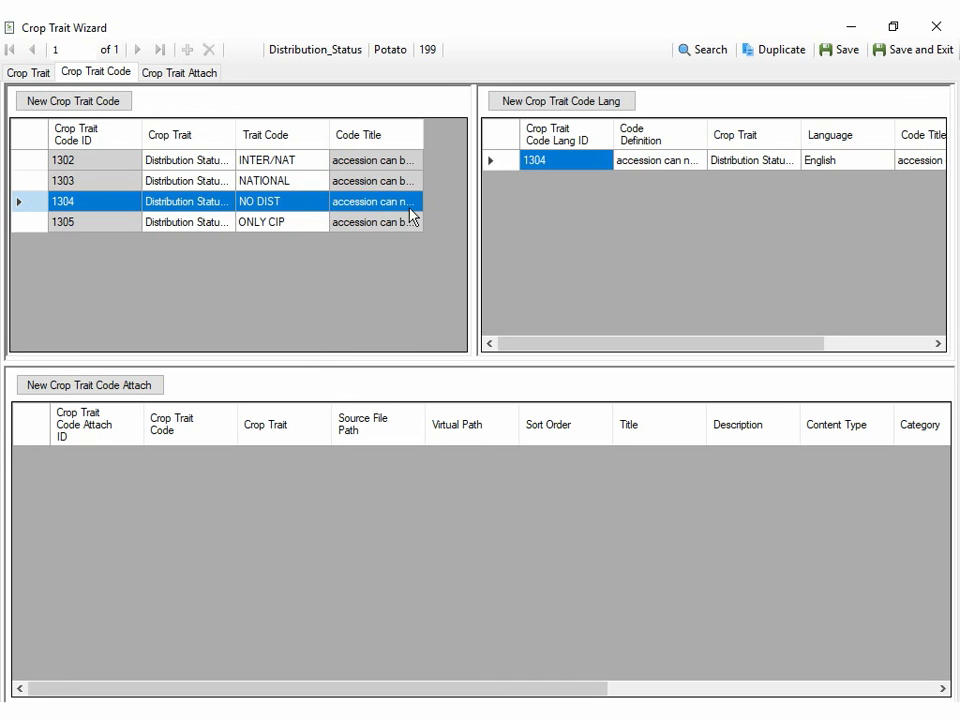
left_click_drag(474, 223, 440, 235)
left_click_drag(461, 171, 465, 240)
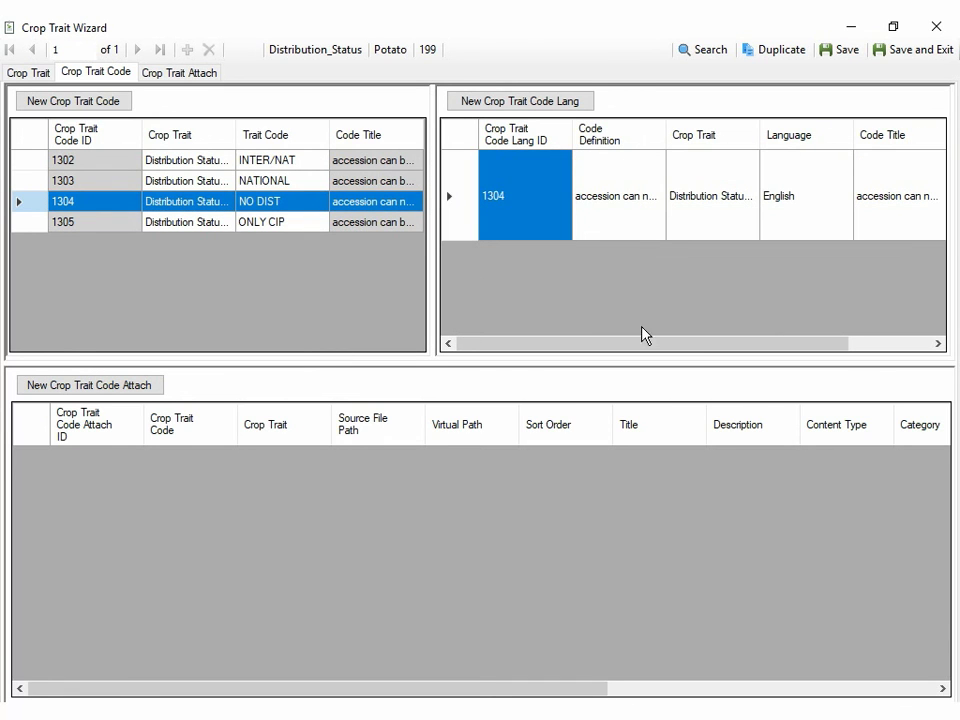
Step: Set the NO DIST Code Description to "Accession can not be distributed, found 'no true type' or other reason."
left_click_drag(716, 344, 863, 340)
left_click(915, 208)
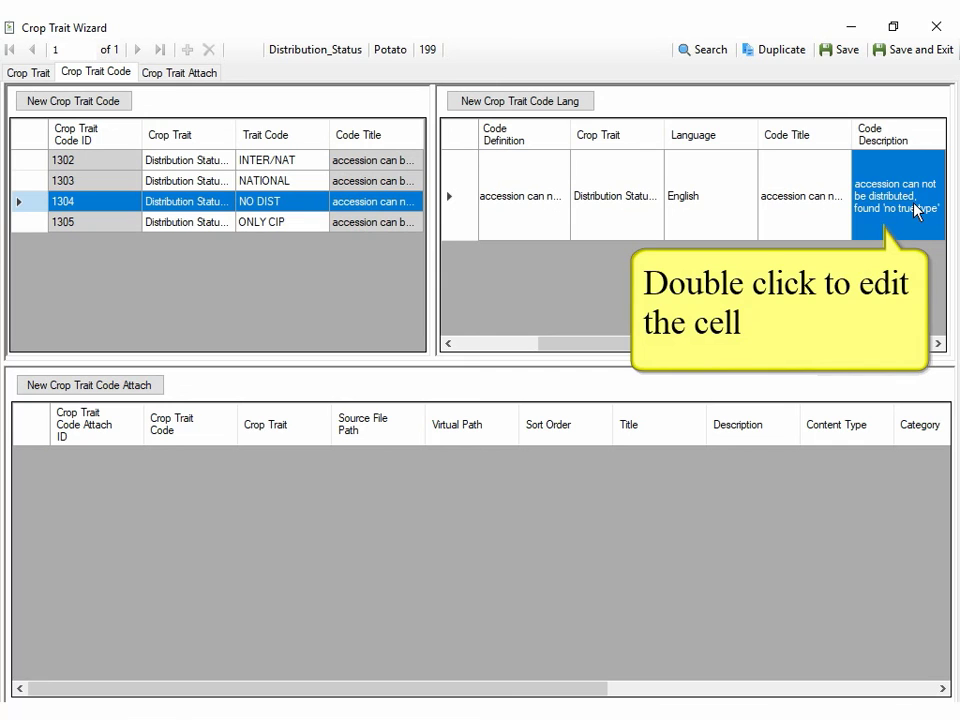
double_click(915, 210)
type("AA")
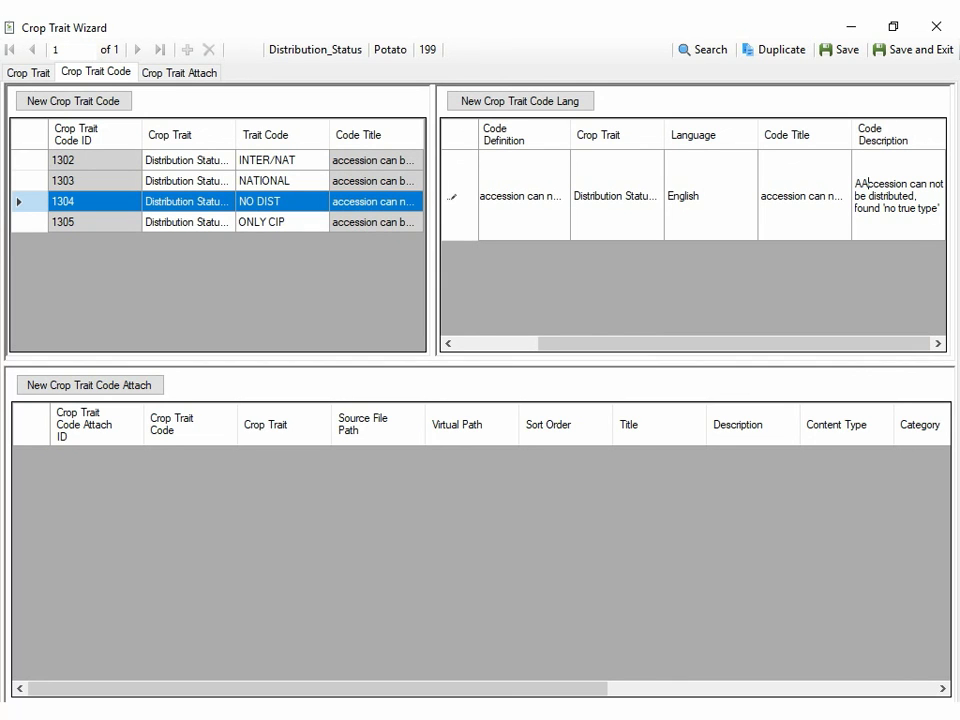
key("BackSpace")
type("or")
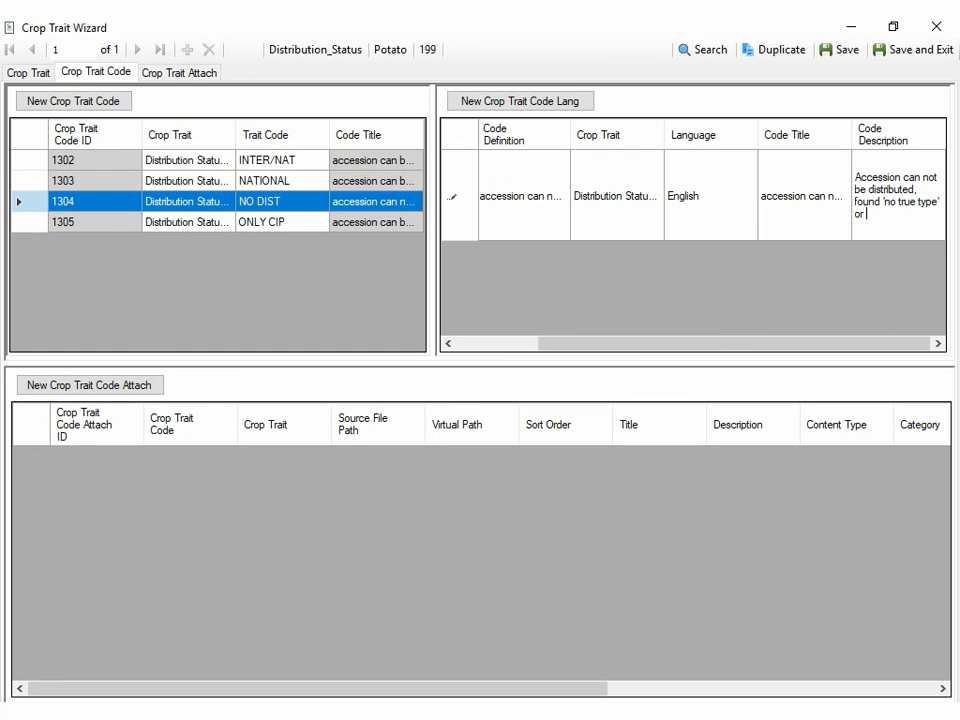
type("other reason")
type(".")
left_click(824, 176)
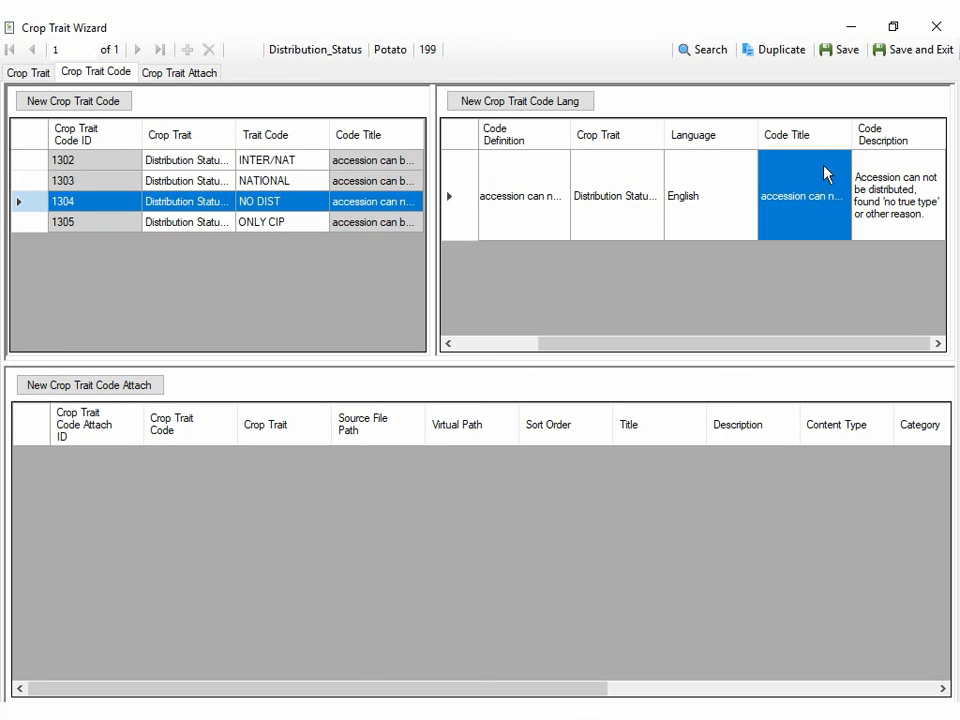
Step: Save the trait code changes and close the Crop Trait Wizard
left_click(846, 52)
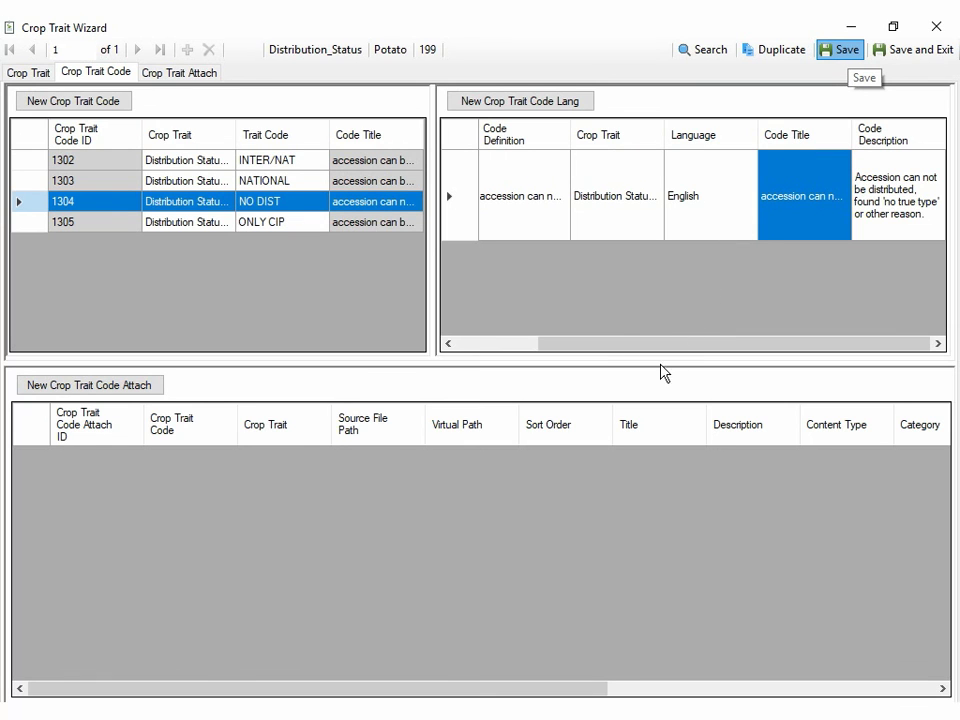
left_click(592, 448)
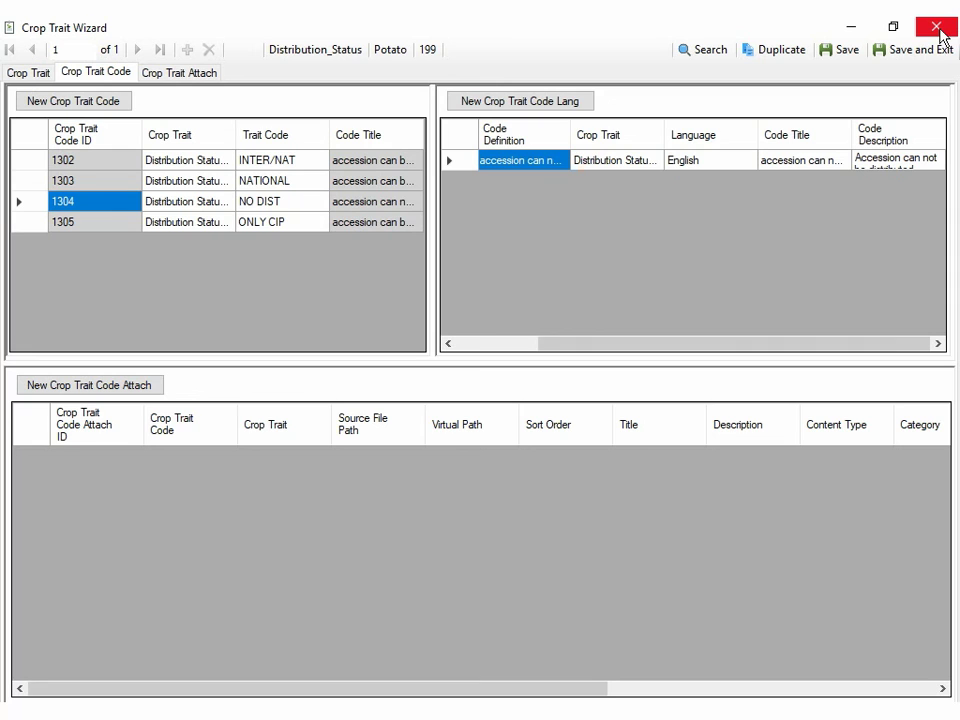
left_click(942, 33)
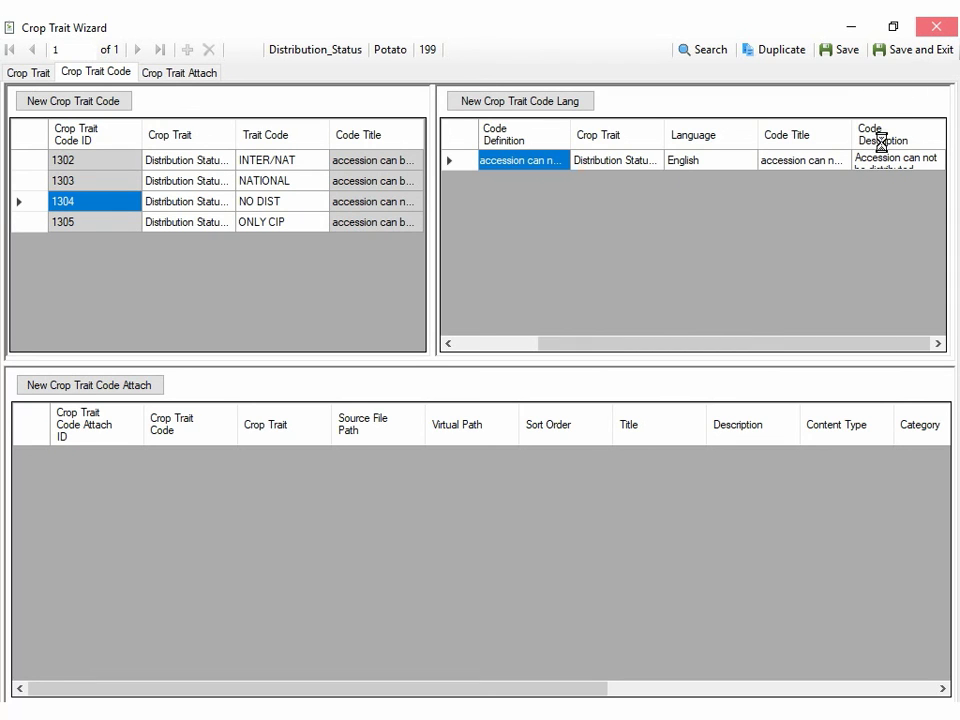